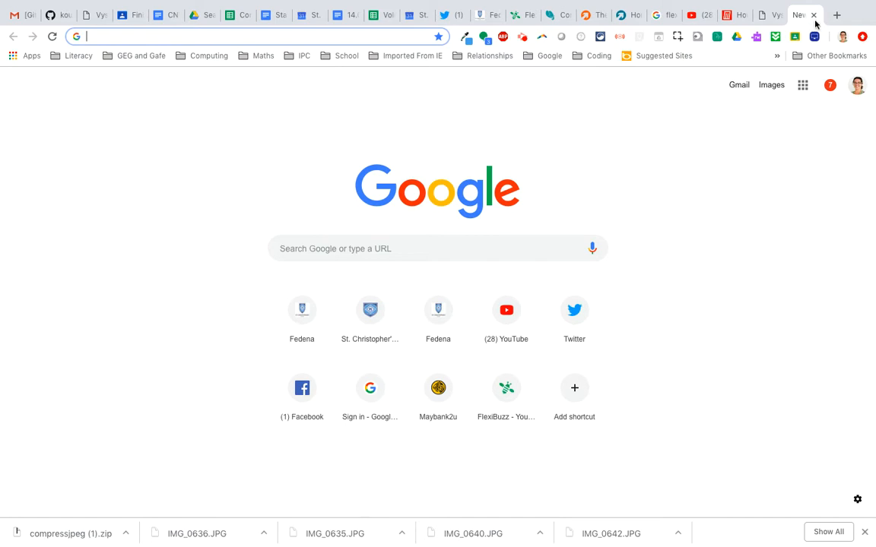
Search Google for "flexibuzz" and open the FlexiBuzz community engagement web app at web.tiqbiz.com.
click(308, 248)
text(flexibu)
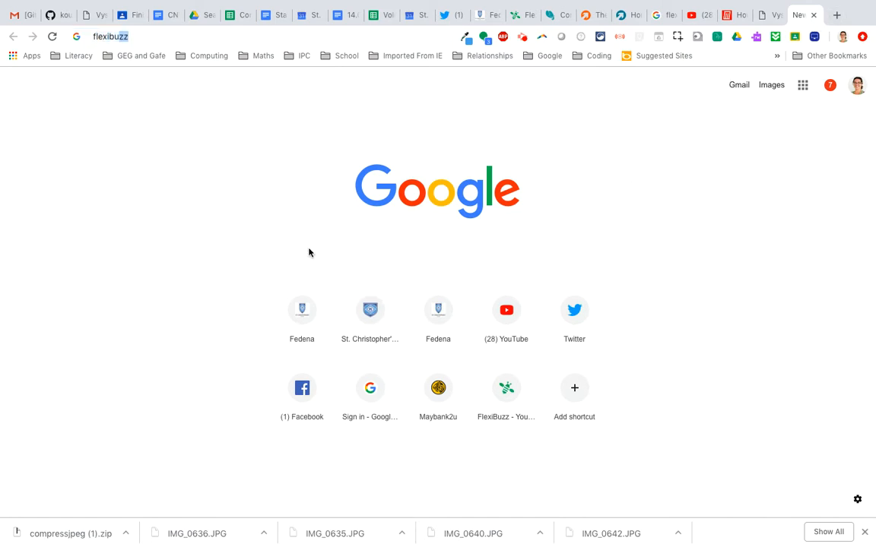
text(zz)
key(Return)
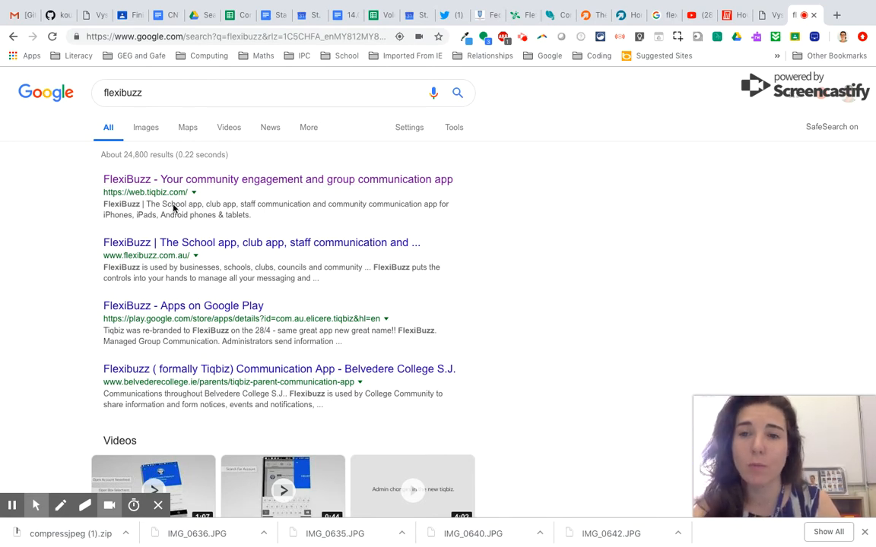
click(320, 184)
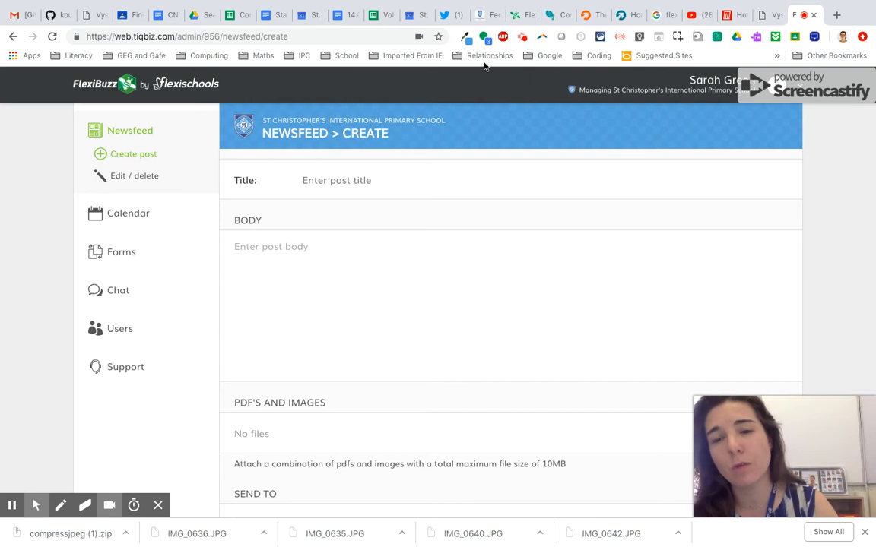
Leave the school management area through the profile page and view the latest post on the user home page.
click(752, 91)
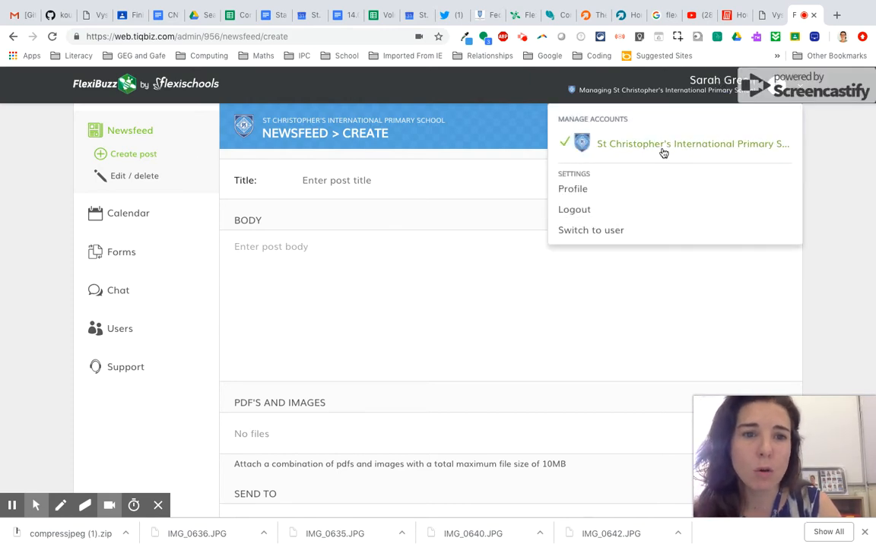
click(574, 189)
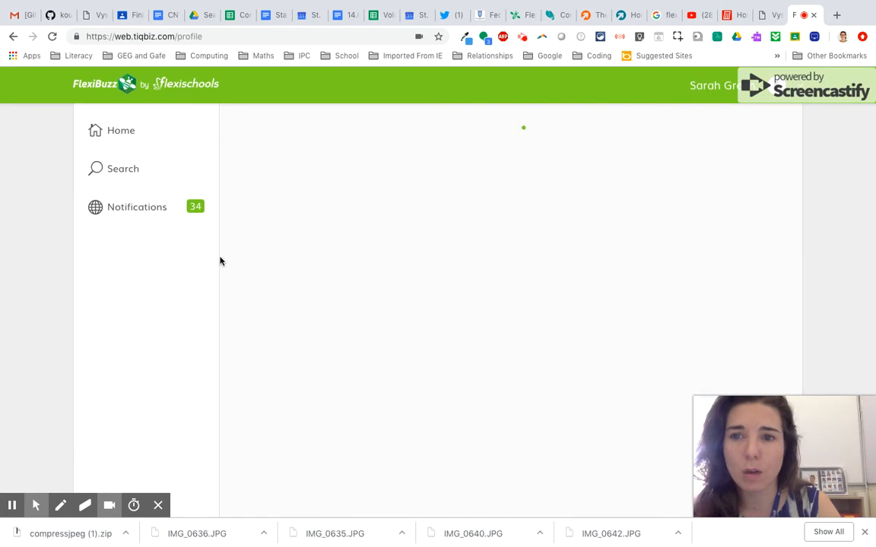
click(122, 143)
click(119, 132)
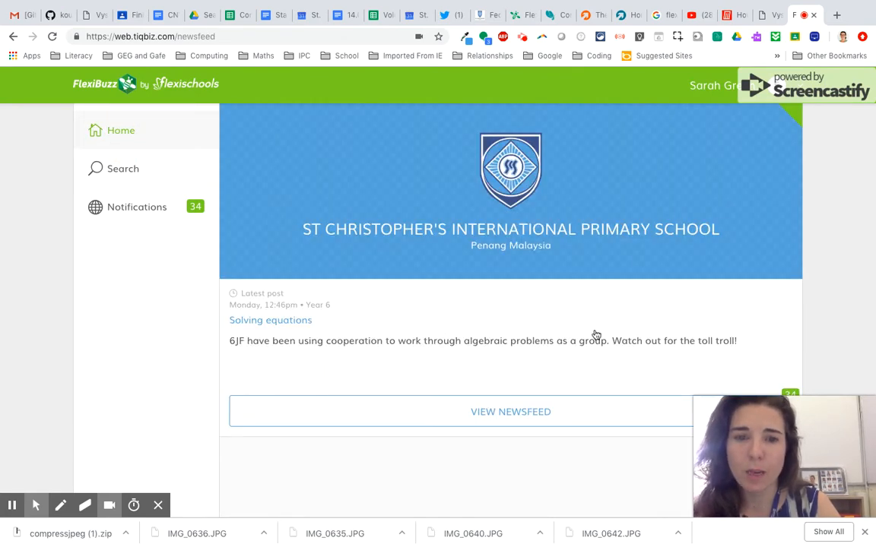
scroll(561, 303, down, 1)
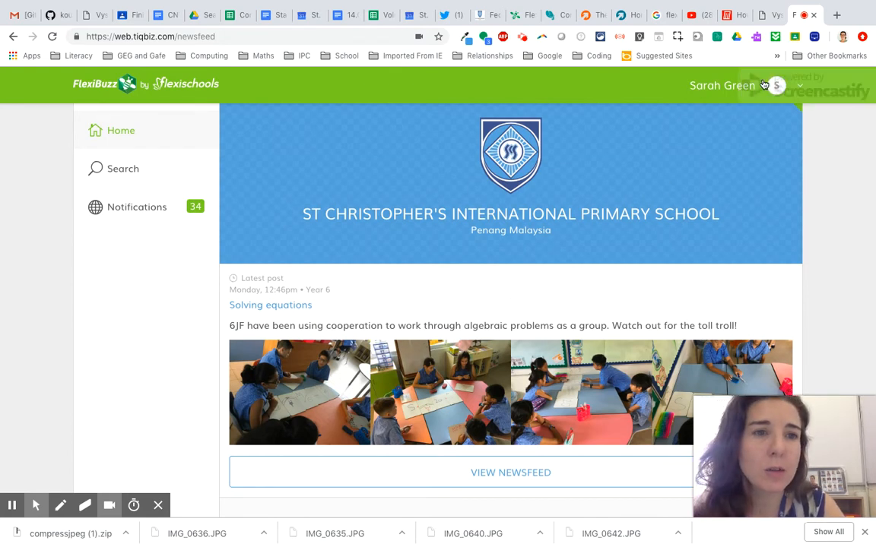
Return to managing the St Christopher's International Primary School account and start a new newsfeed post.
click(775, 88)
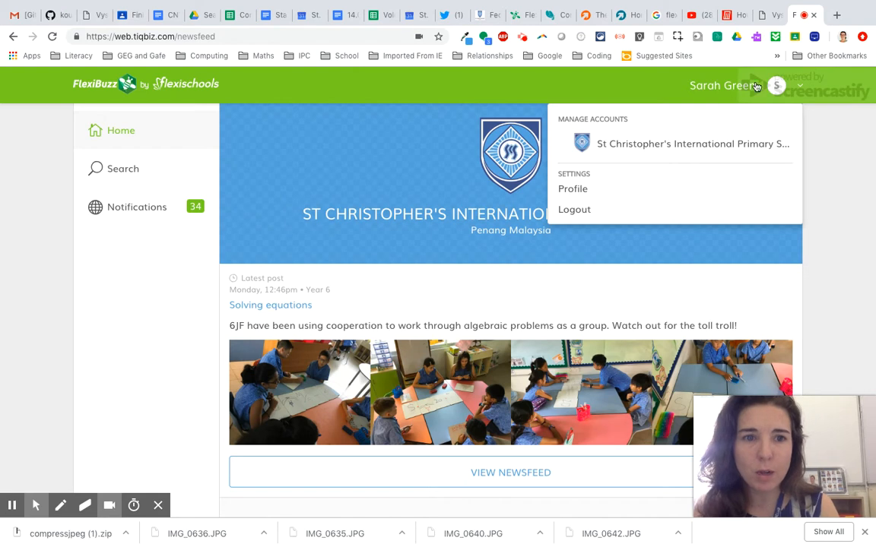
click(681, 149)
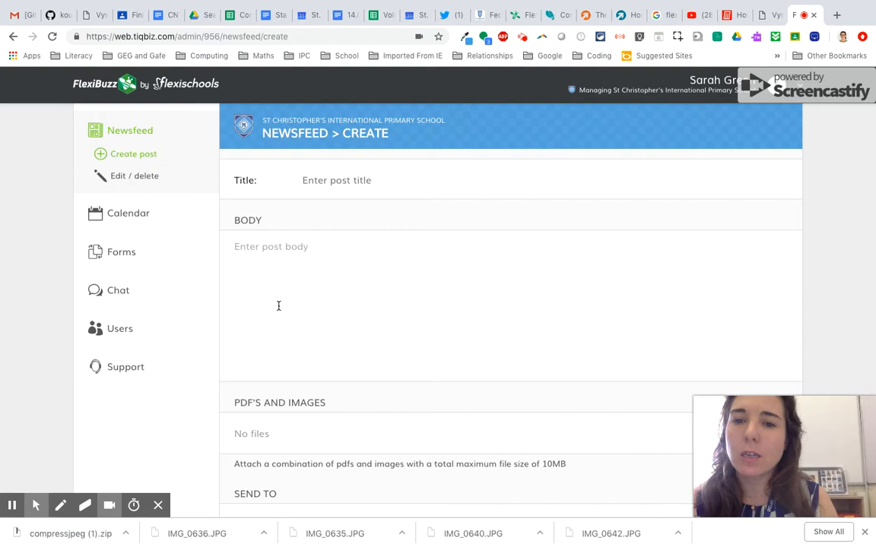
click(258, 180)
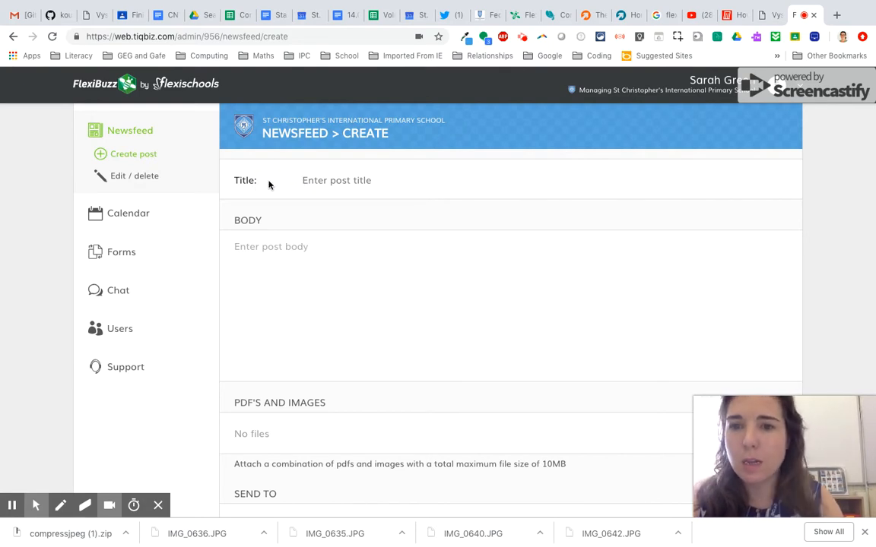
click(130, 154)
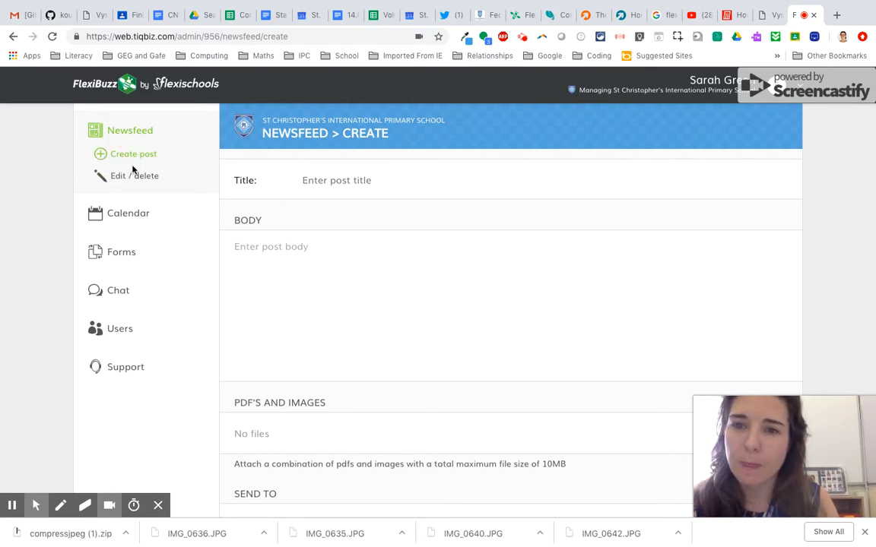
Enter "Breakfast" as the title of the new newsfeed post.
click(303, 182)
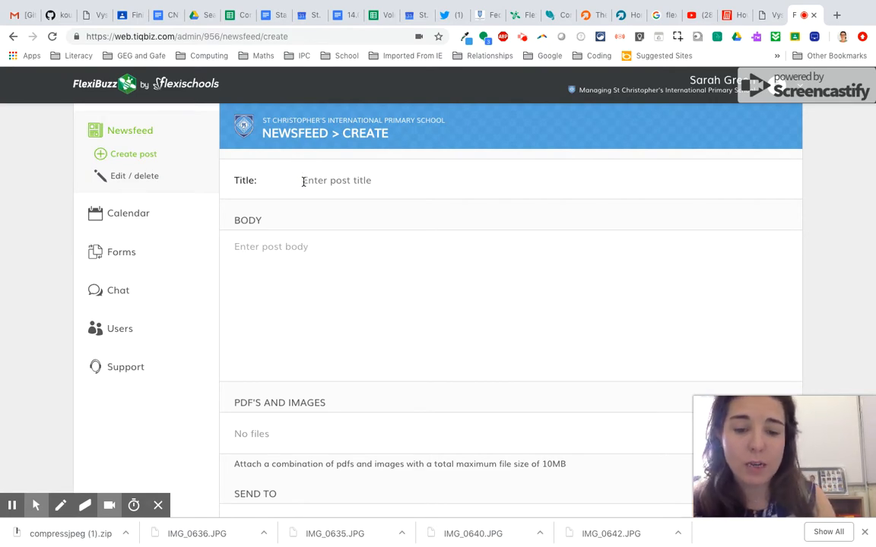
text(Pre)
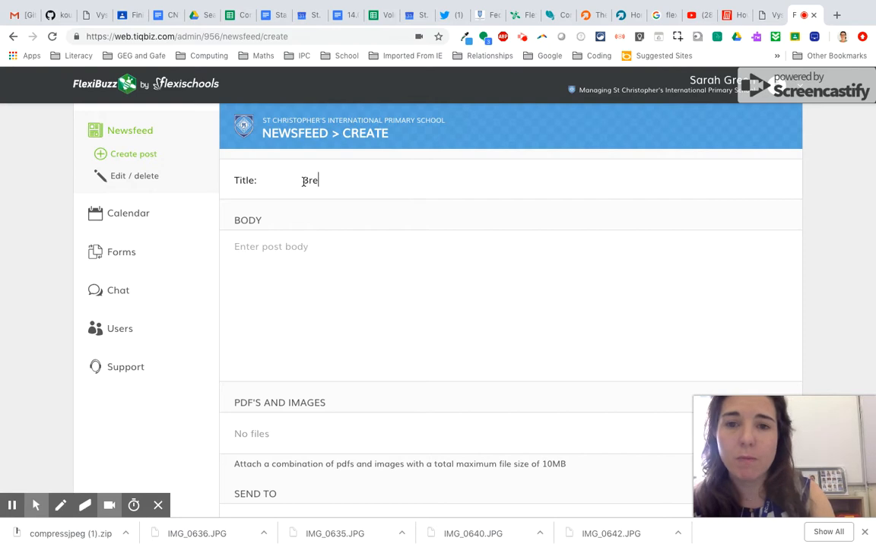
text(akfast)
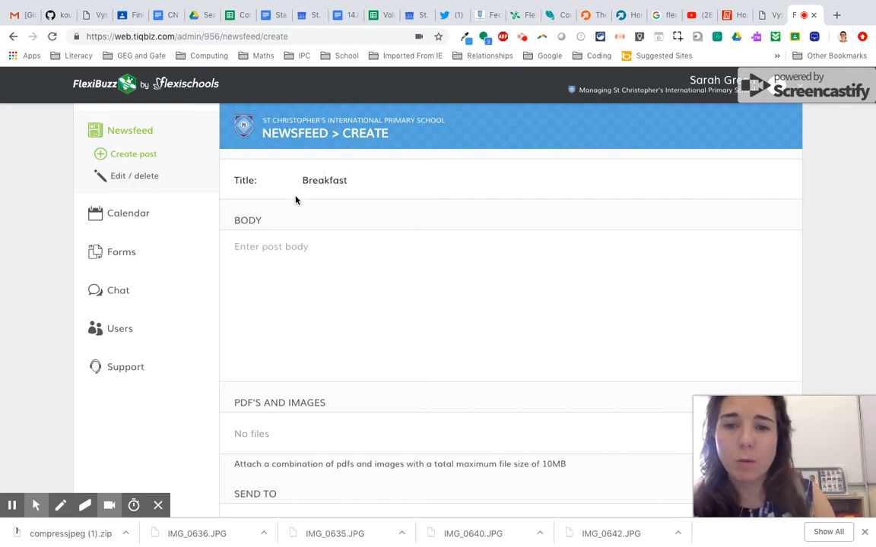
Write the post body "Having a fantastic time. Looking forward to all the exciting activities today.".
click(276, 253)
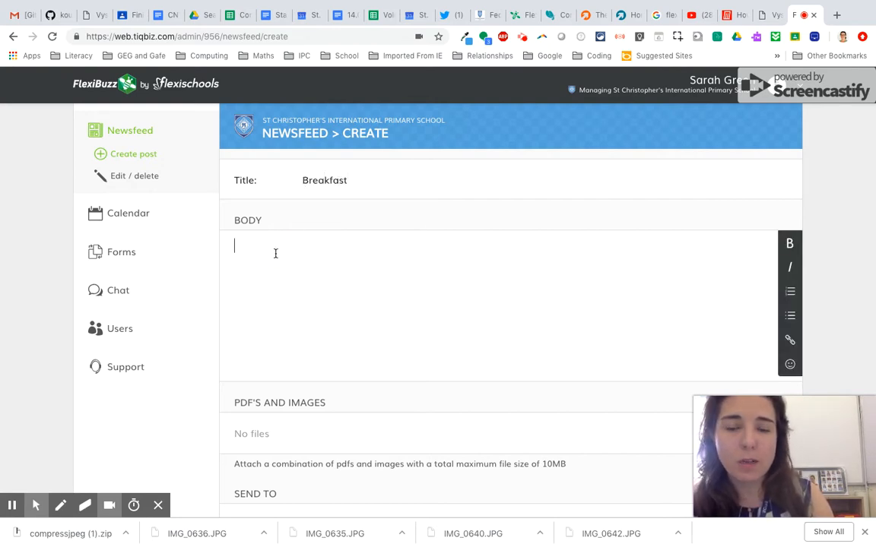
text(Havi)
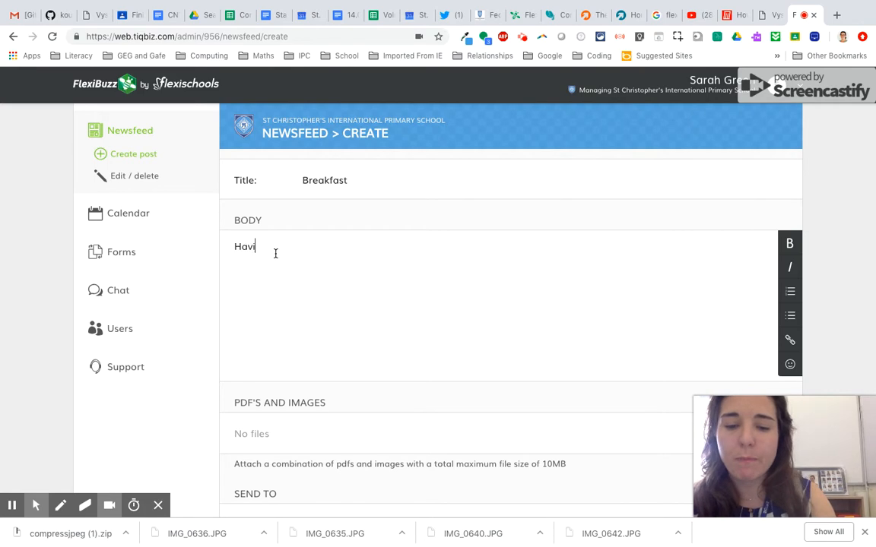
text(ng a fan)
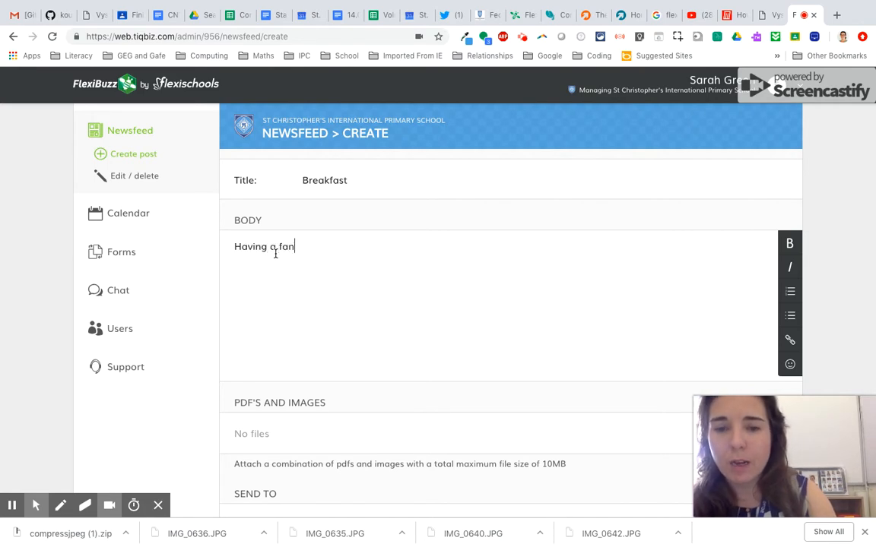
text(tastic tim)
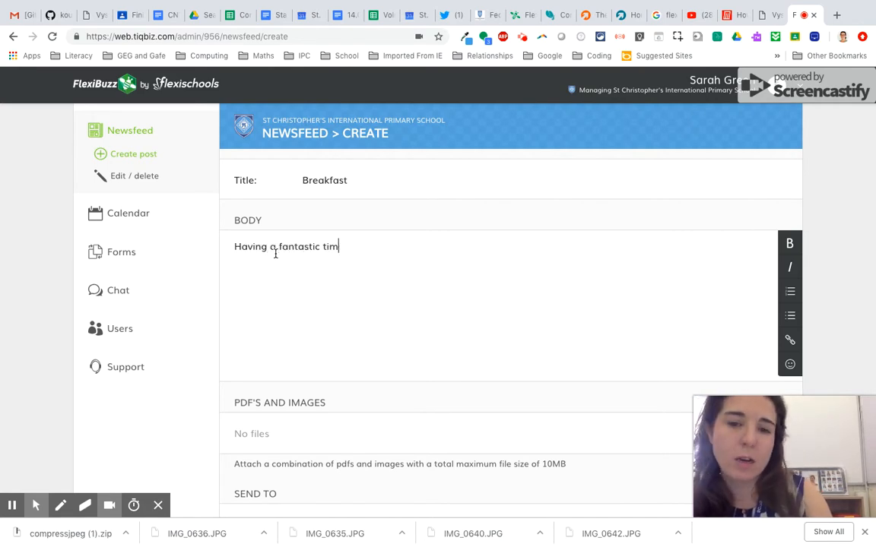
text(e. Look)
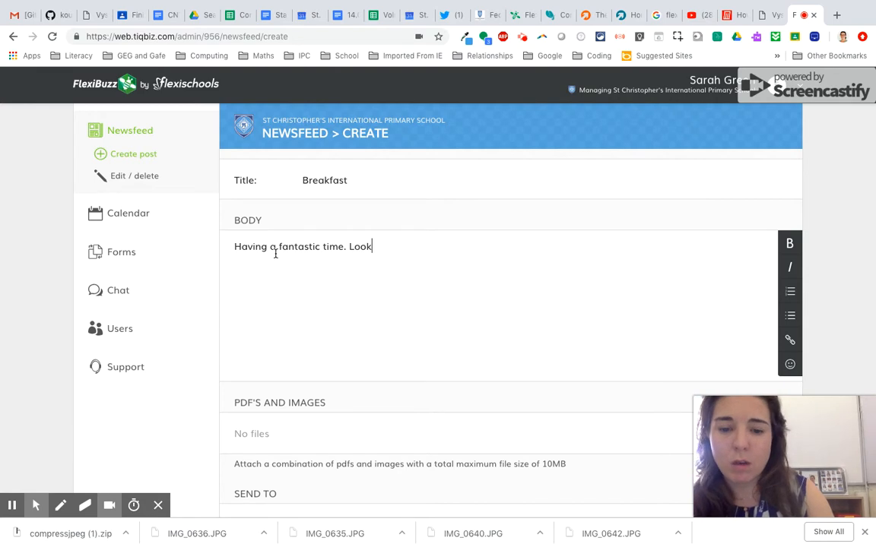
text(ing for)
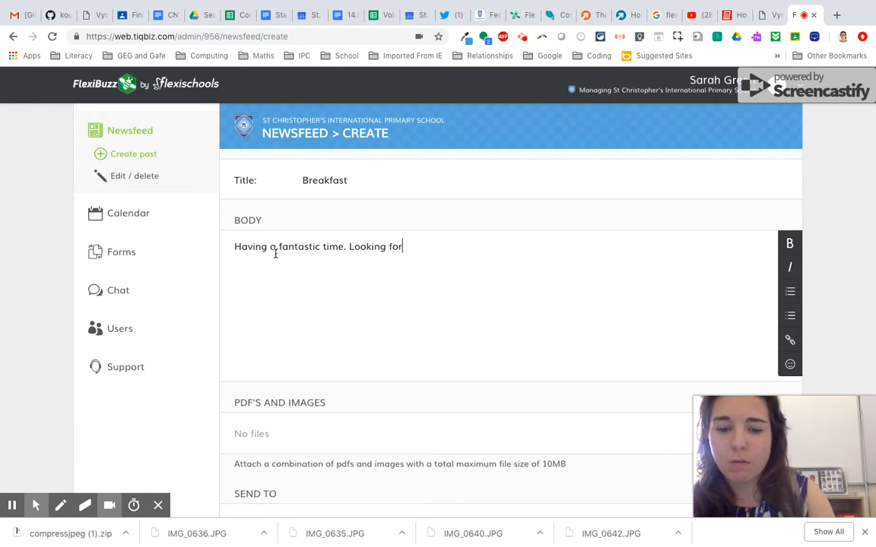
text(ward to all)
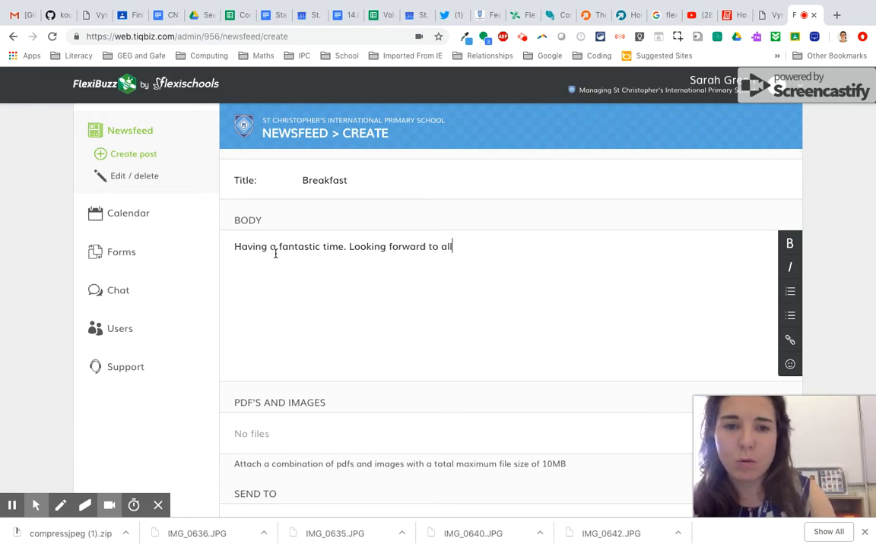
text( the exciting a)
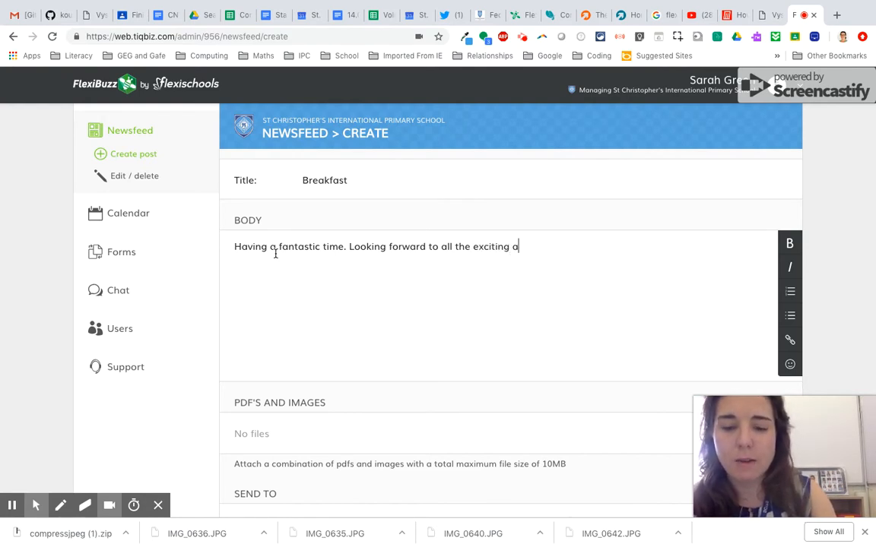
text(ctivities )
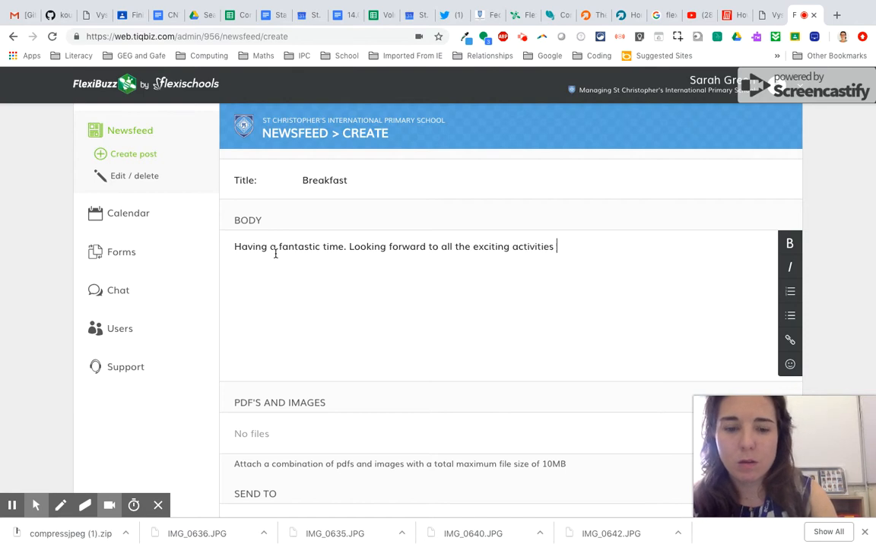
text(today.)
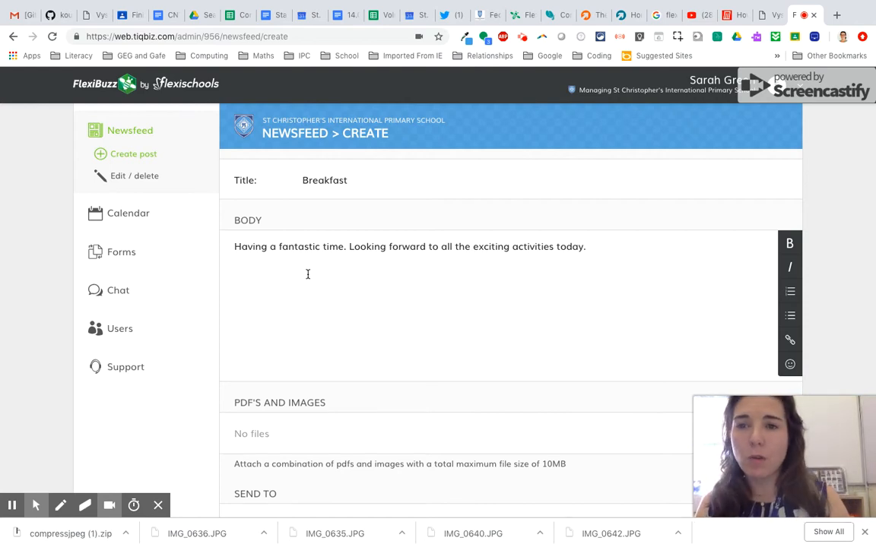
Insert "6SG are" before the first sentence of the body and change "Having" to lowercase "having".
click(236, 245)
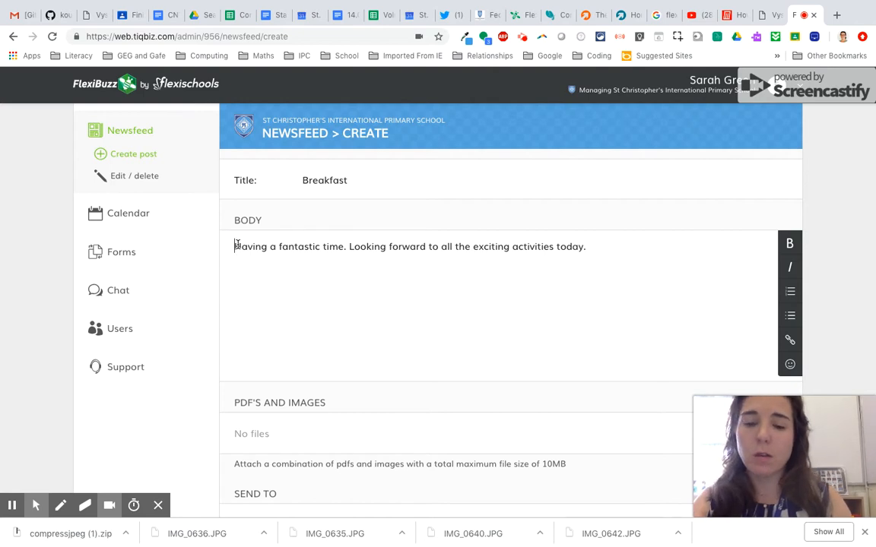
text(6SG)
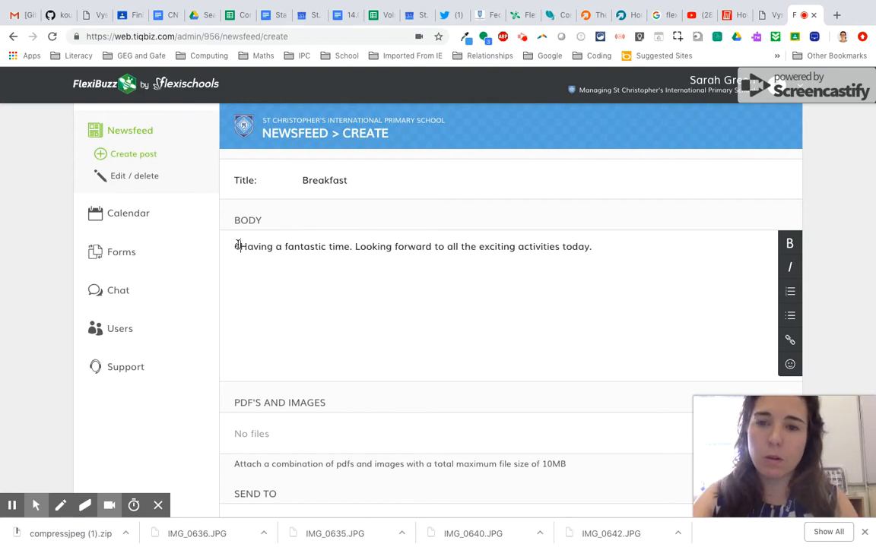
key(Right)
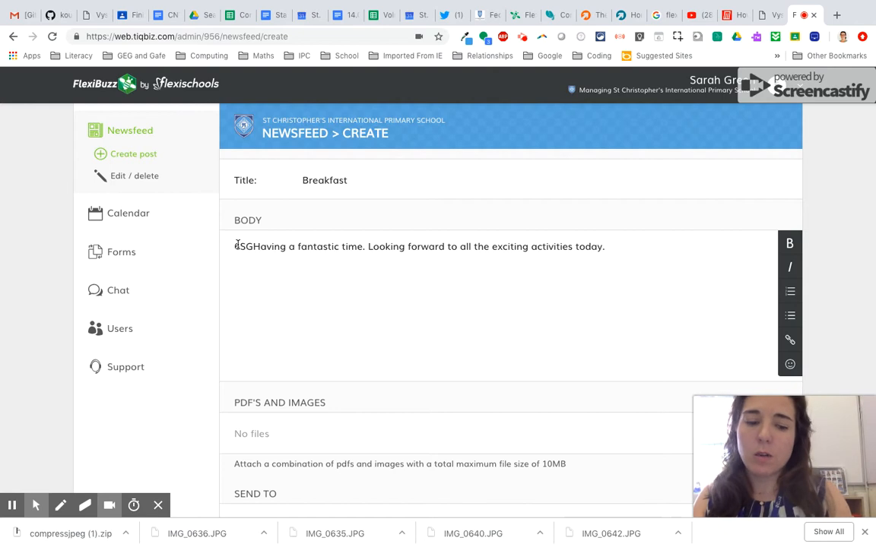
text(are)
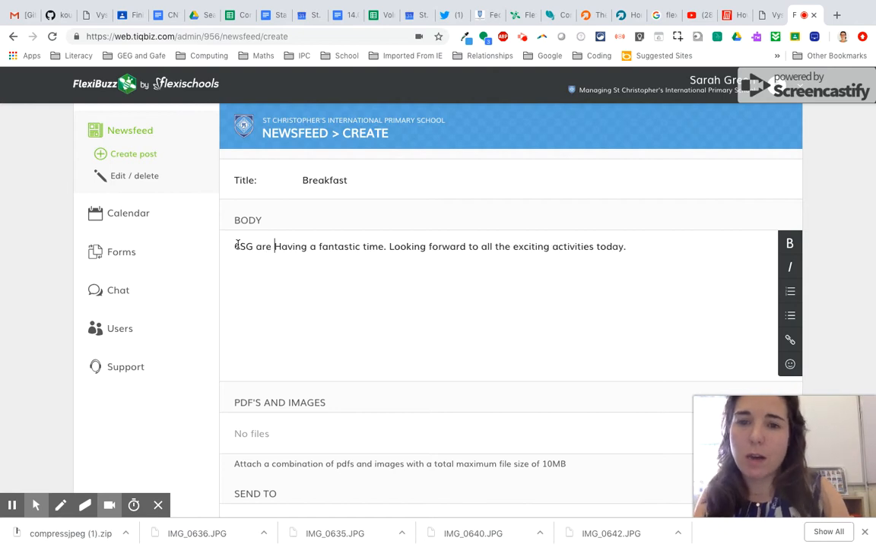
key(Delete)
text(h)
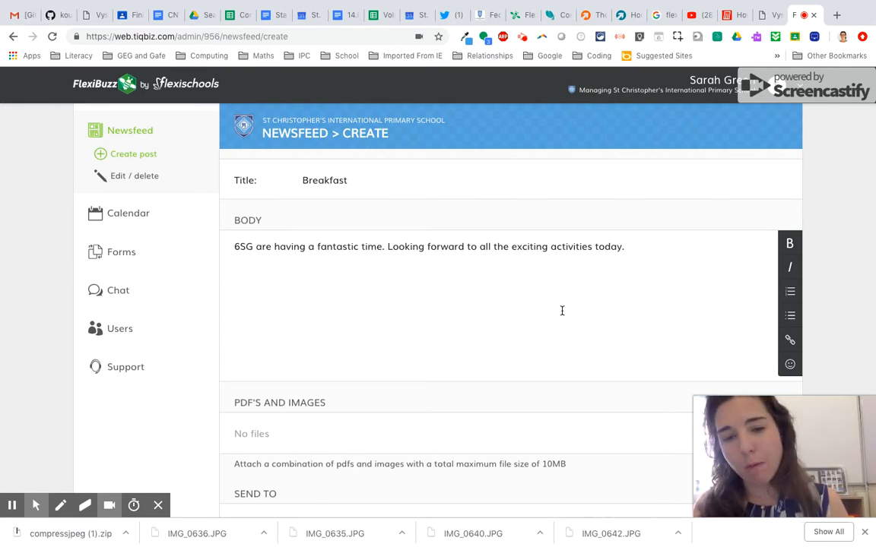
Attach the image IMG_0642-min.JPG to the post.
scroll(594, 328, down, 1)
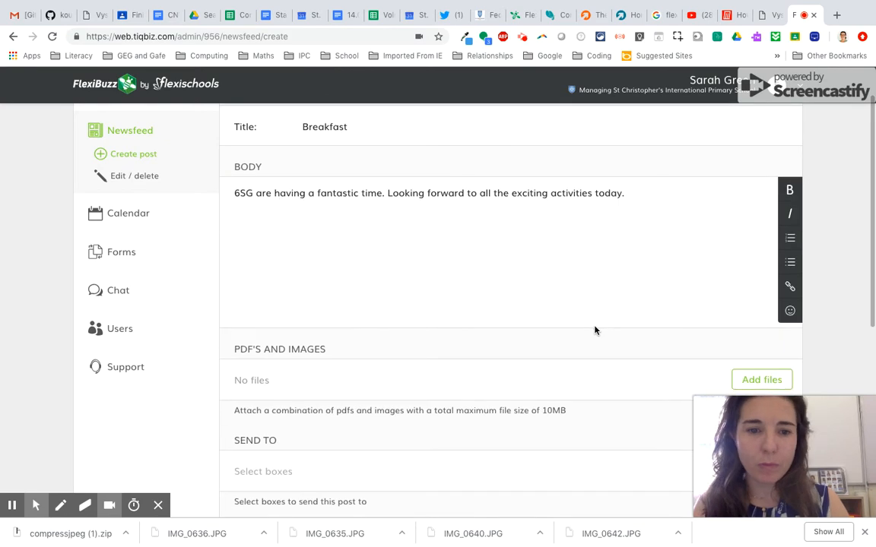
scroll(595, 330, down, 1)
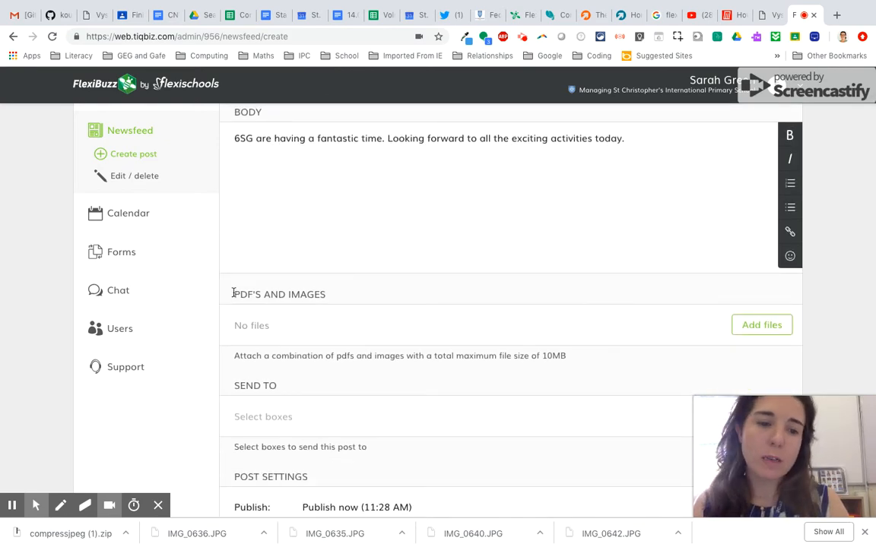
click(760, 326)
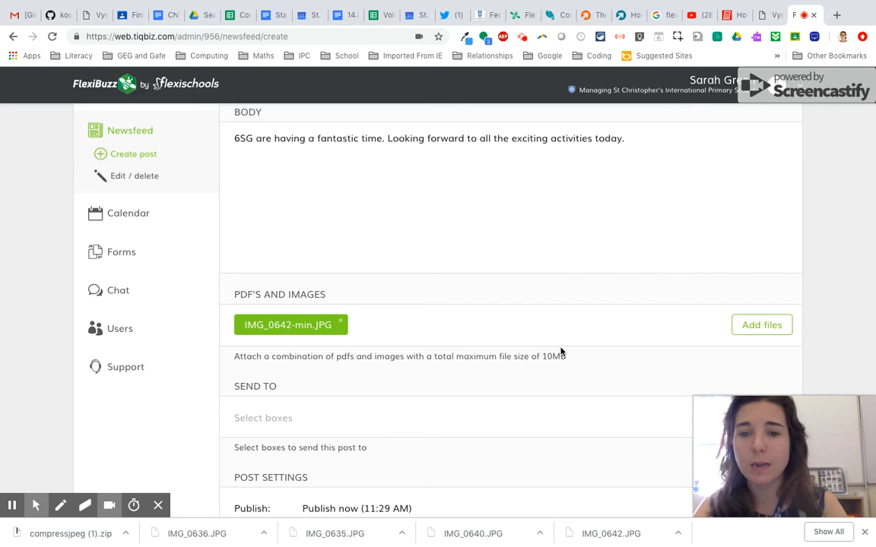
Open the Send To box list and look through the boxes the post can be sent to.
scroll(561, 352, down, 1)
scroll(548, 349, down, 2)
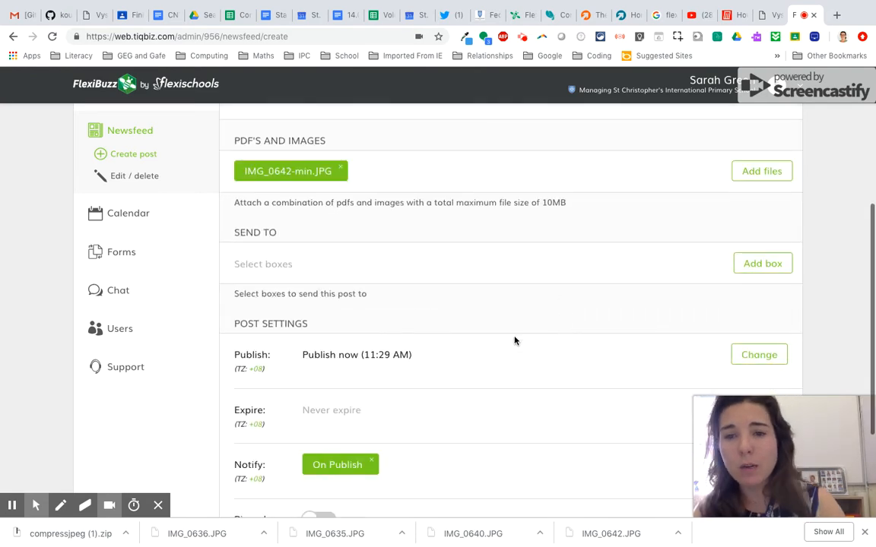
scroll(405, 233, up, 1)
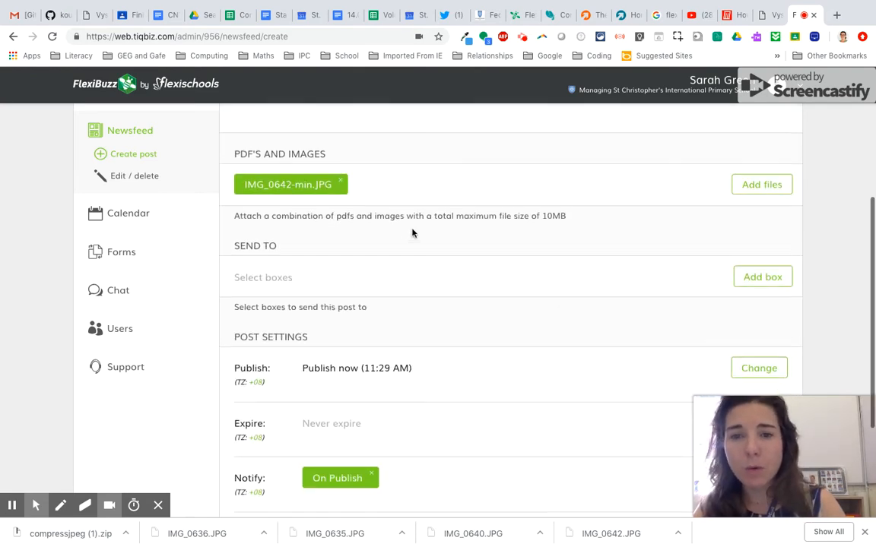
click(757, 279)
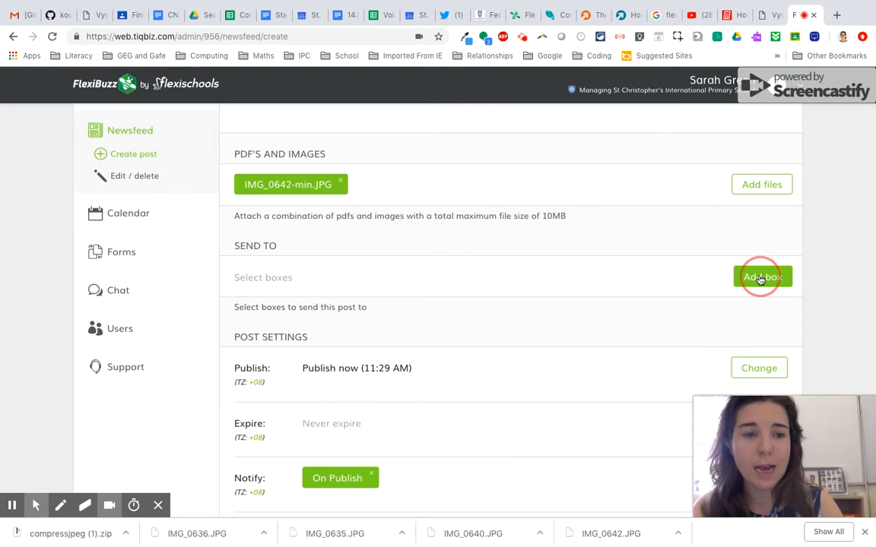
scroll(369, 389, down, 3)
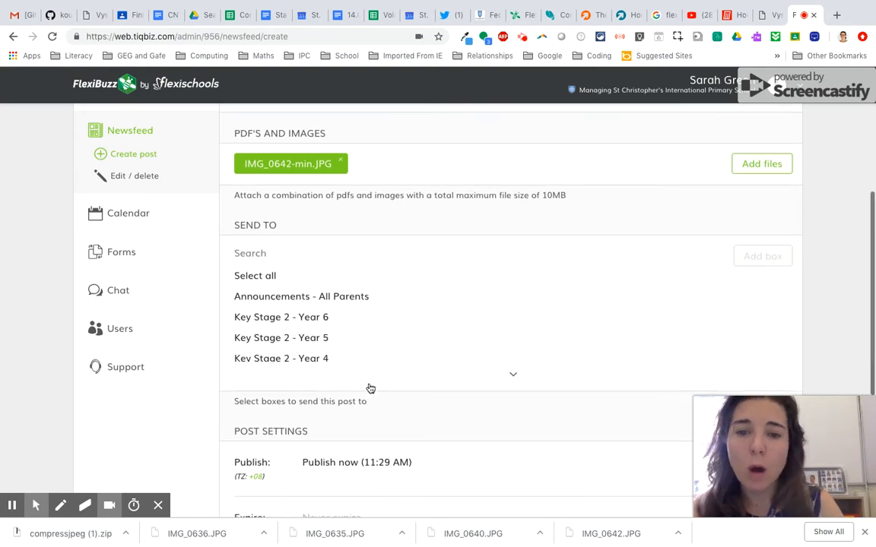
click(513, 303)
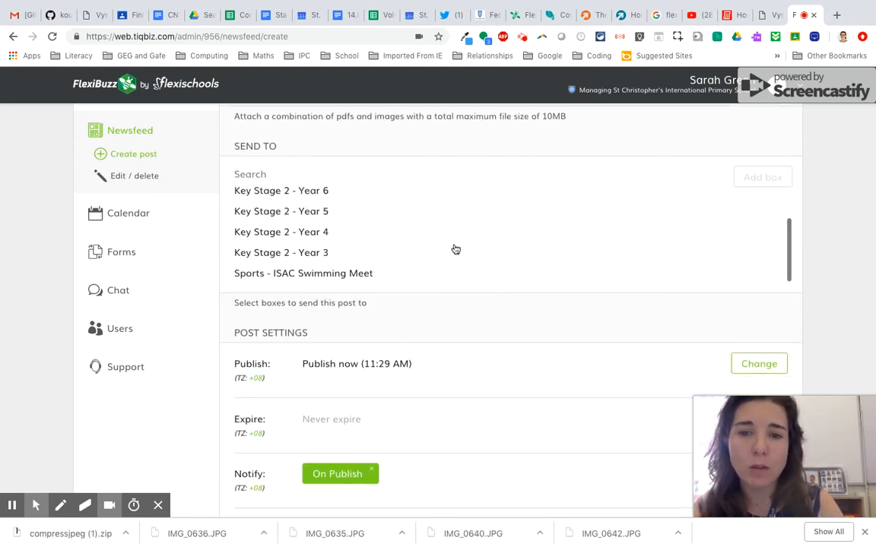
scroll(454, 240, up, 1)
scroll(454, 241, down, 1)
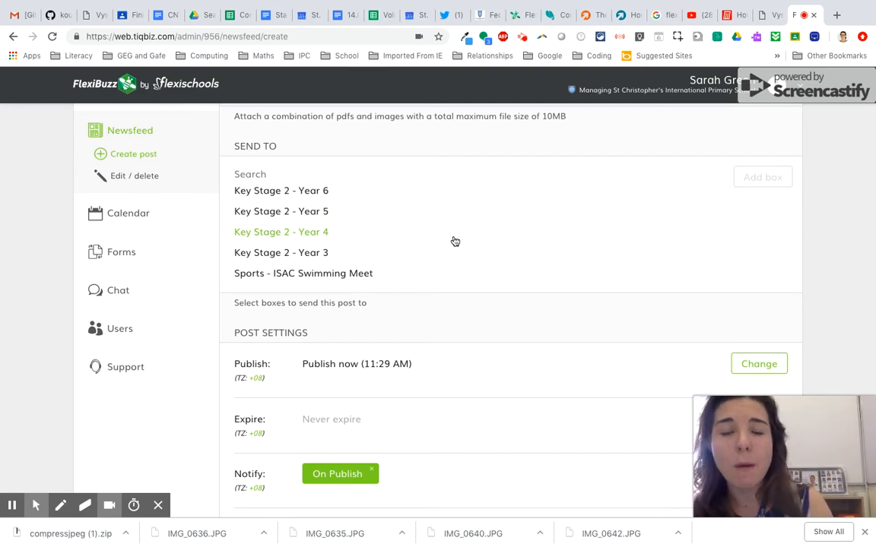
scroll(426, 214, up, 2)
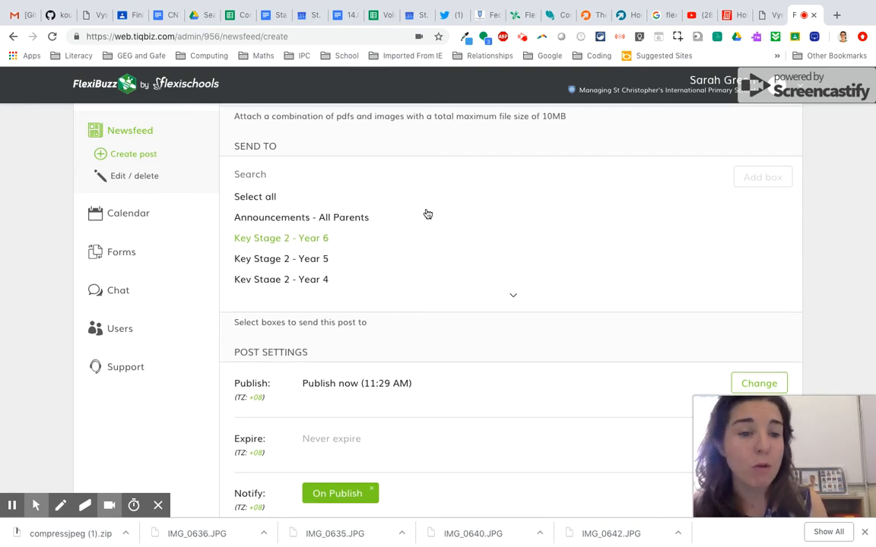
scroll(427, 213, down, 2)
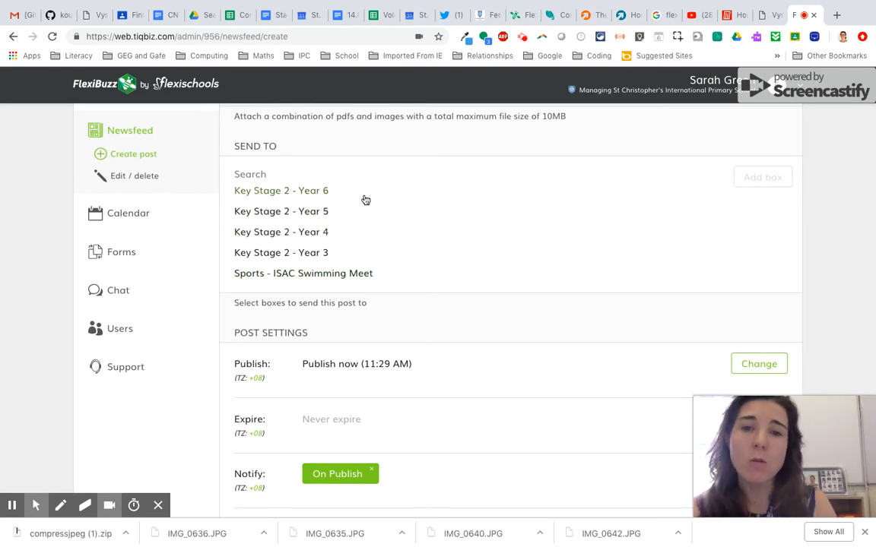
Add the boxes Key Stage 2 - Year 6, Year 5, Year 3 and Year 4 as recipients of the post.
click(406, 192)
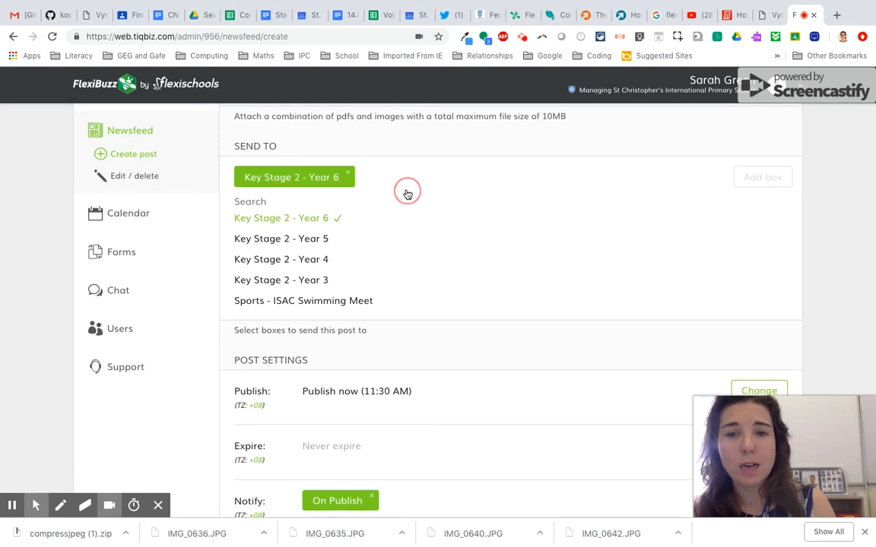
click(348, 240)
click(342, 275)
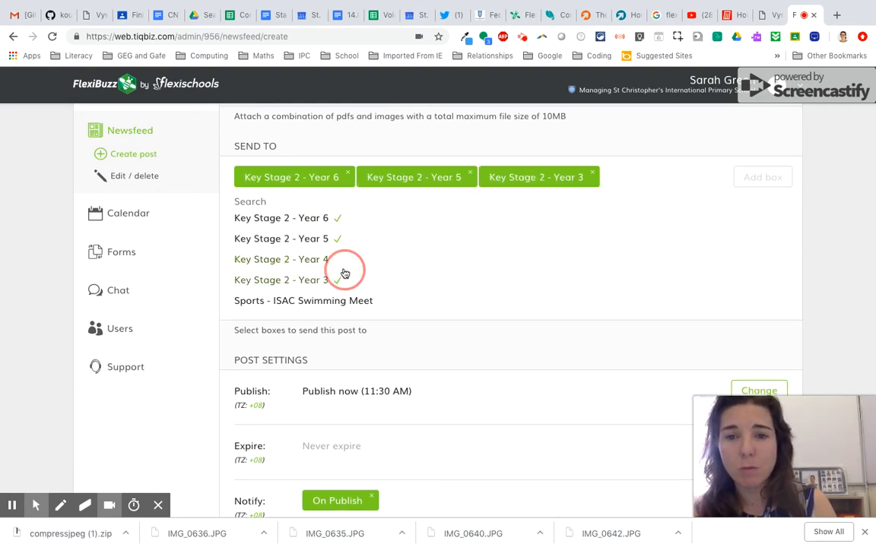
click(341, 261)
Remove all four Key Stage 2 year boxes from the post's recipients.
click(470, 175)
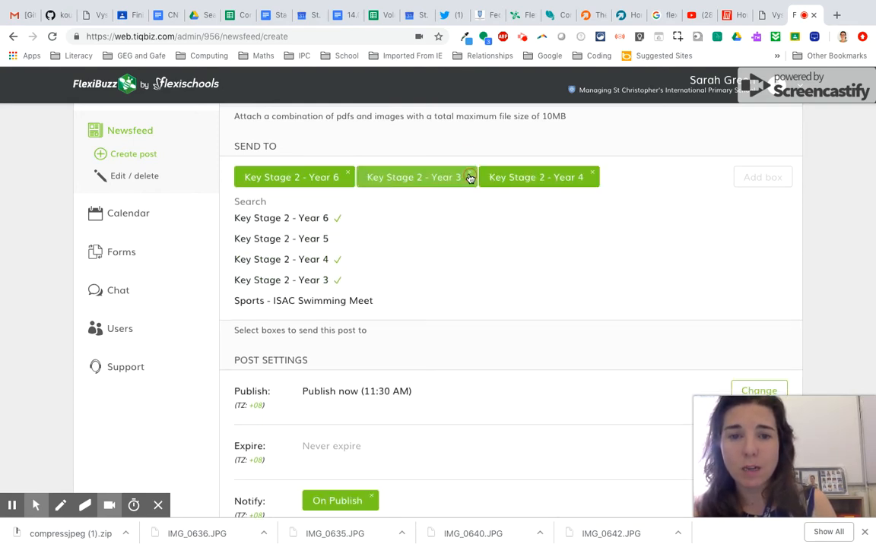
click(591, 173)
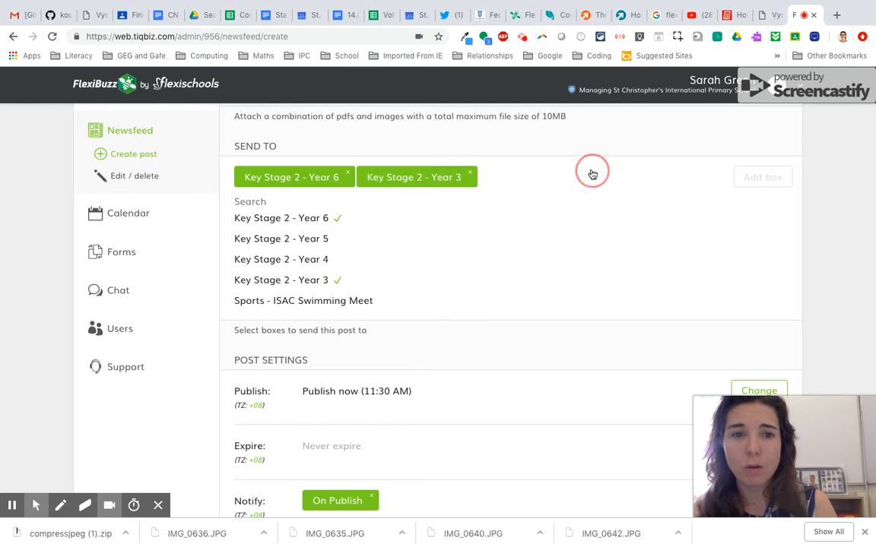
click(470, 174)
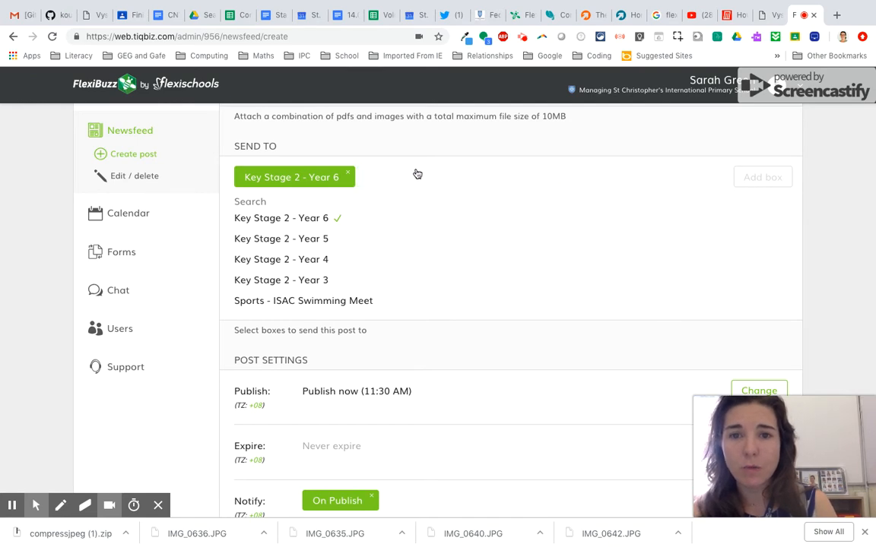
click(349, 172)
Add the Sports - ISAC Swimming Meet box as recipient and review the post's publish, expire, notify and pinned settings.
click(379, 275)
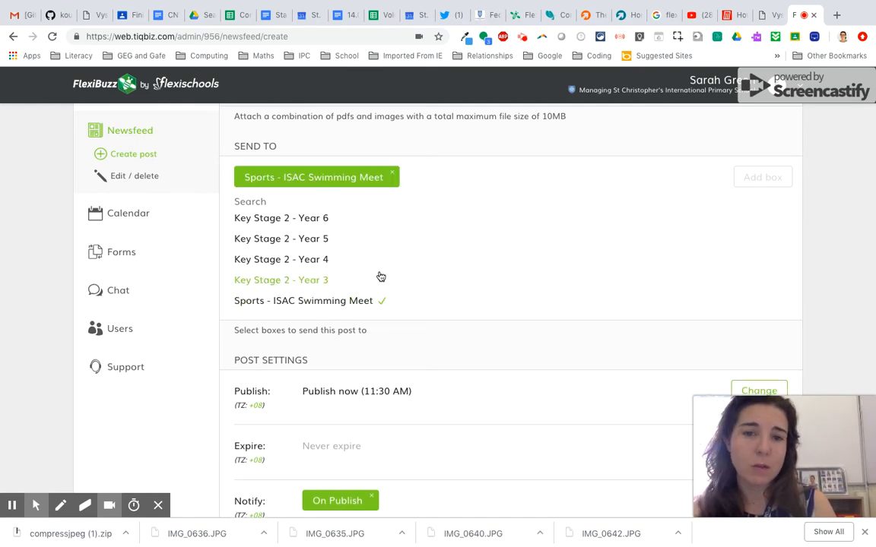
scroll(475, 266, down, 3)
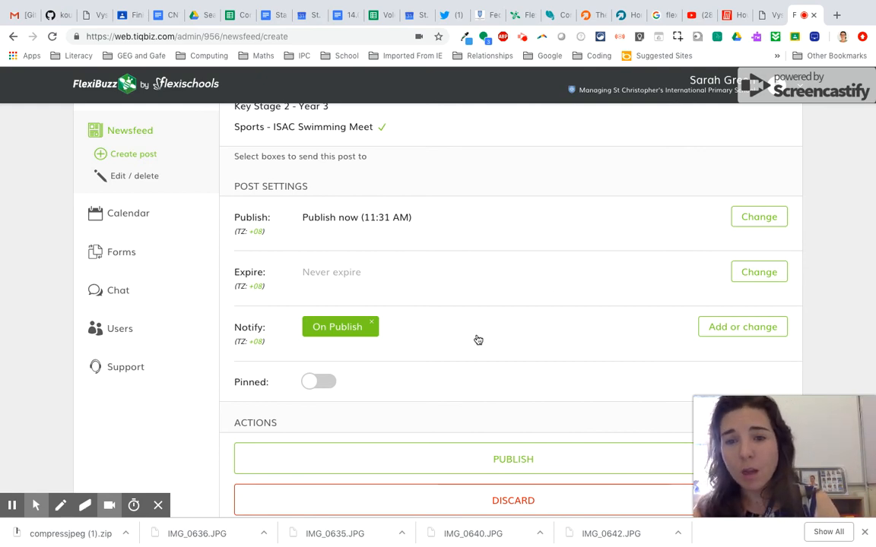
scroll(478, 339, down, 1)
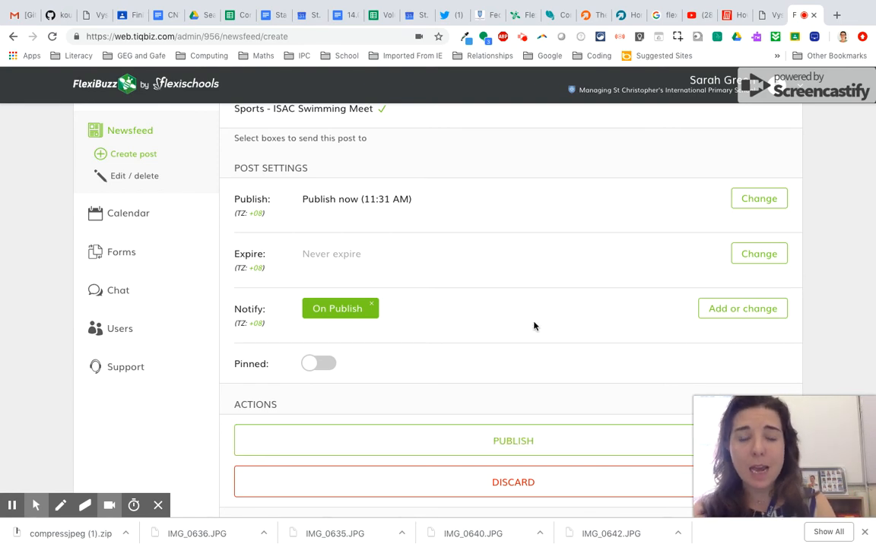
scroll(533, 325, up, 6)
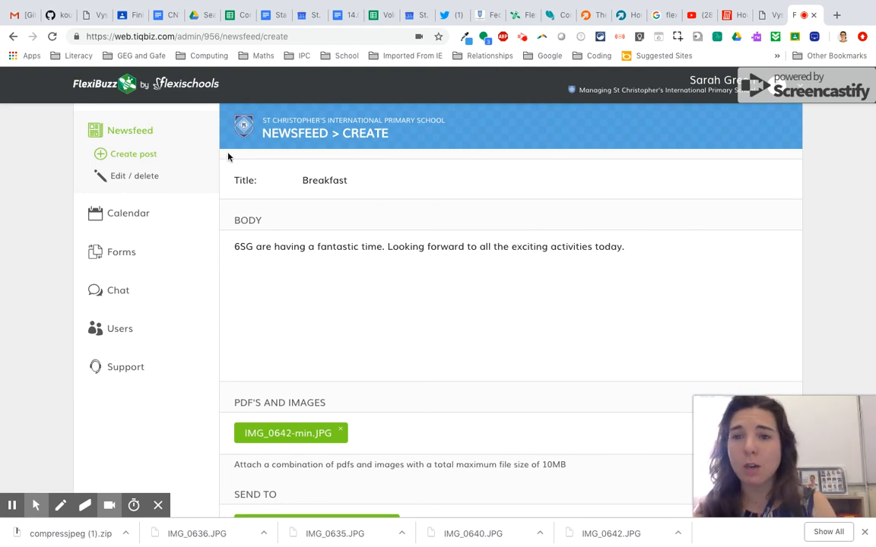
Go to the list of existing newsfeed posts for editing or deleting and open the post "Solving equations".
click(134, 178)
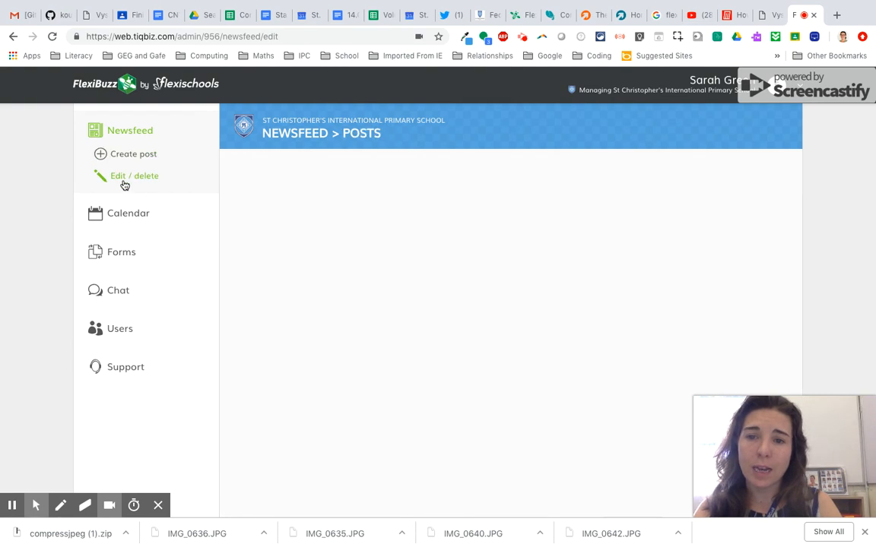
scroll(357, 332, down, 5)
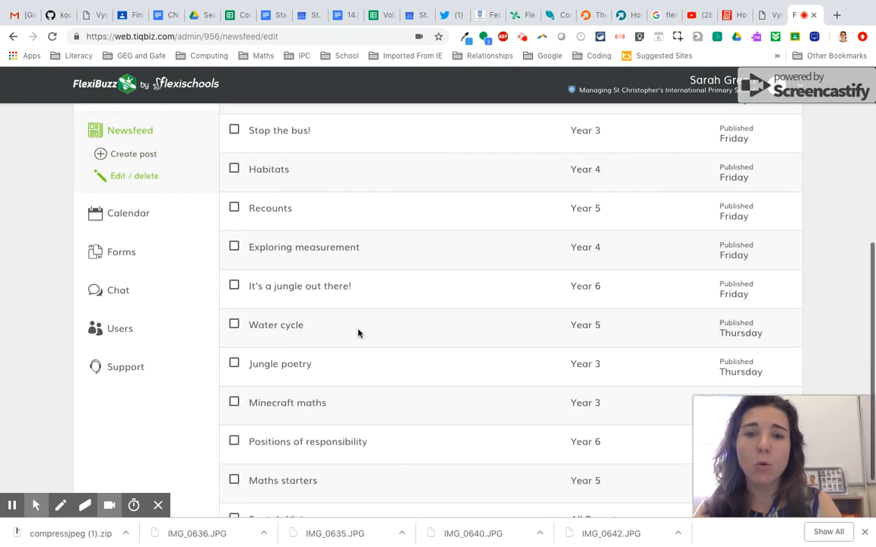
scroll(358, 333, up, 8)
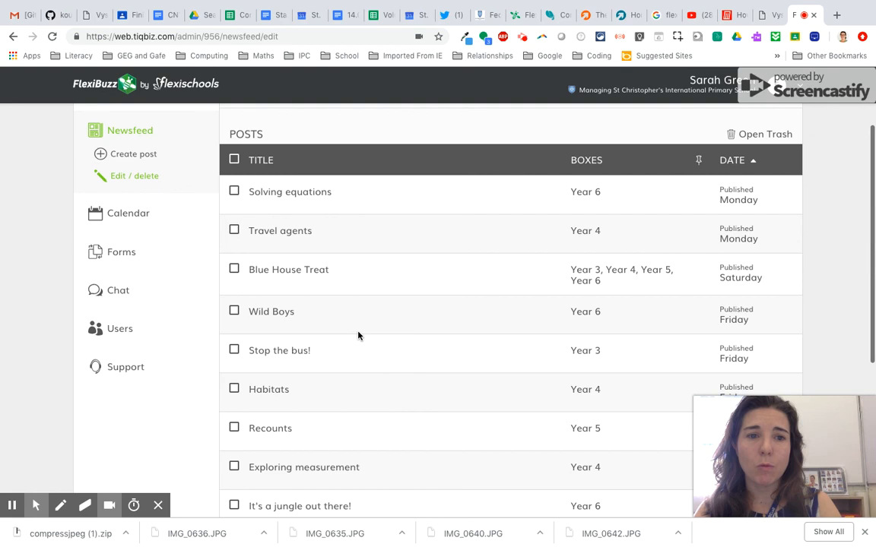
click(309, 282)
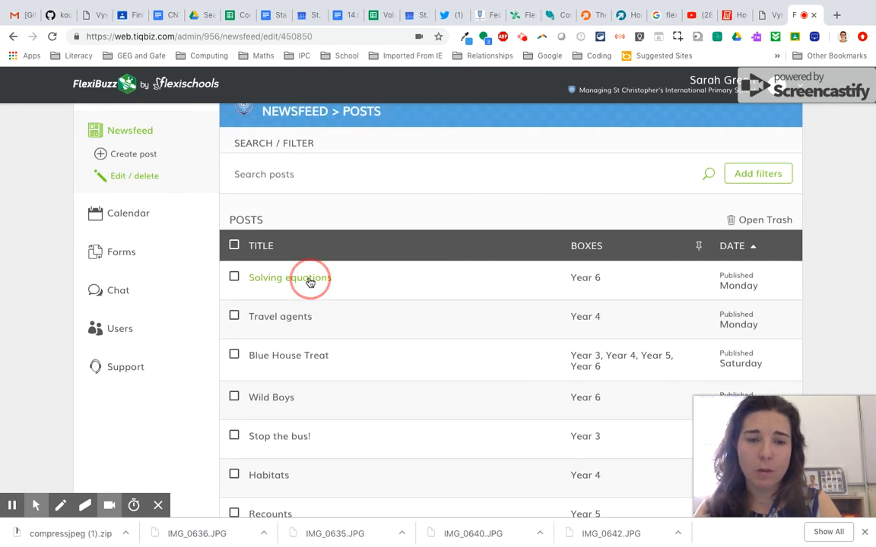